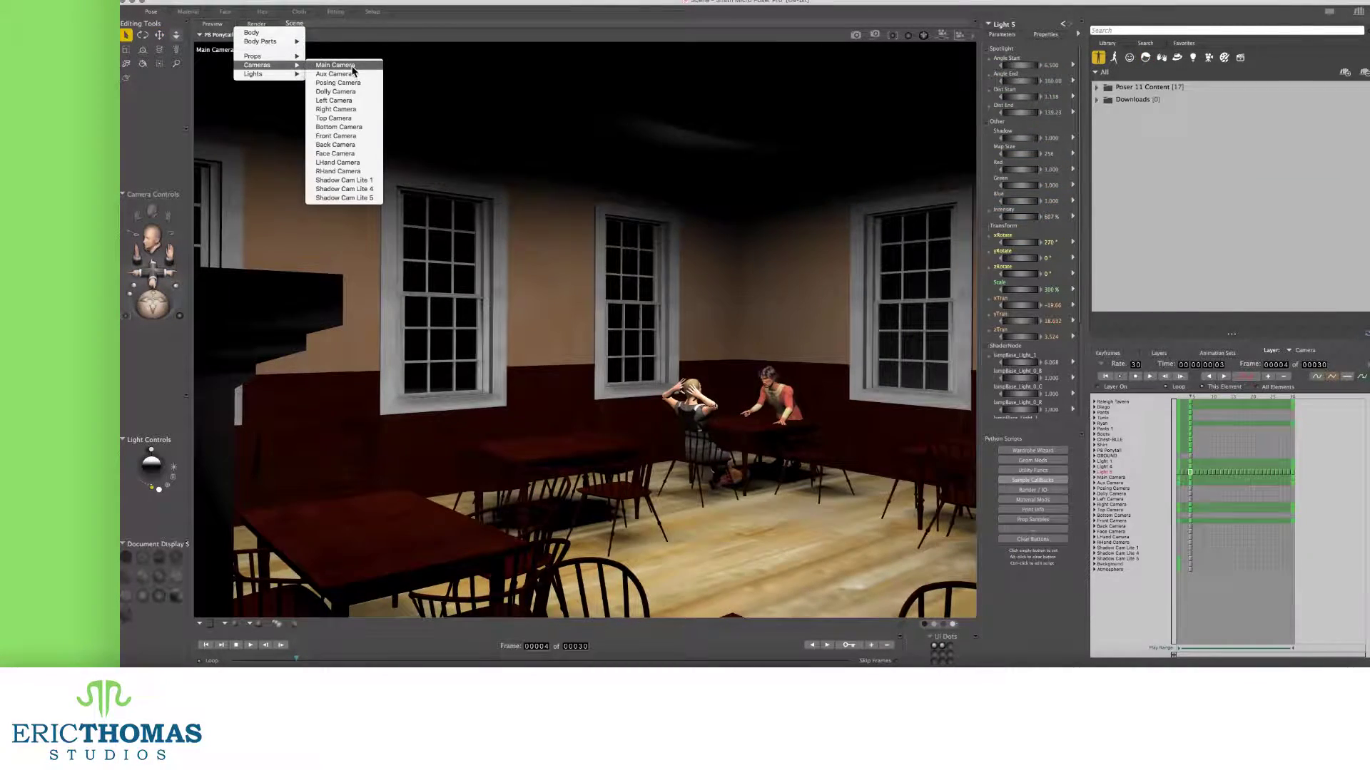
Turn the Main Camera's yOrbit to reframe the two seated figures, and shorten its focus distance
left_click(352, 68)
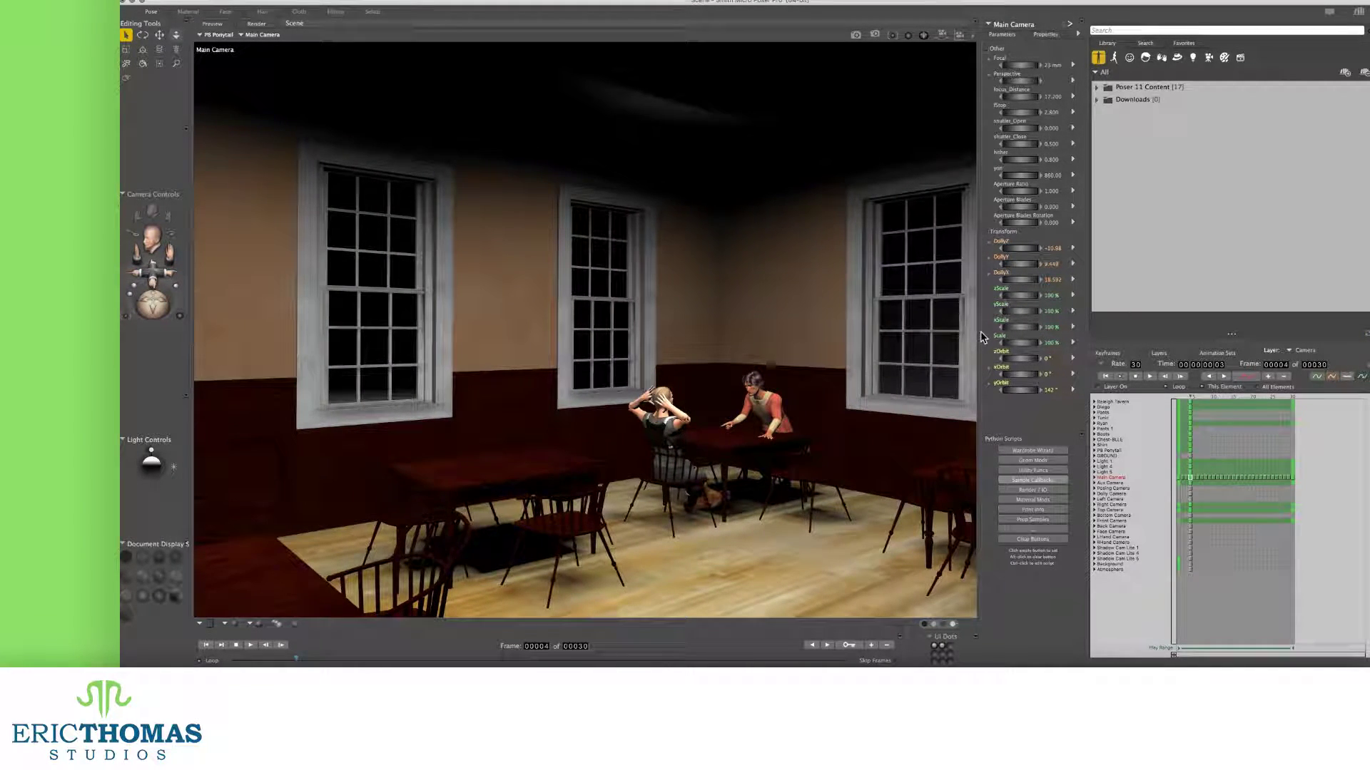
left_click_drag(1019, 389, 1017, 390)
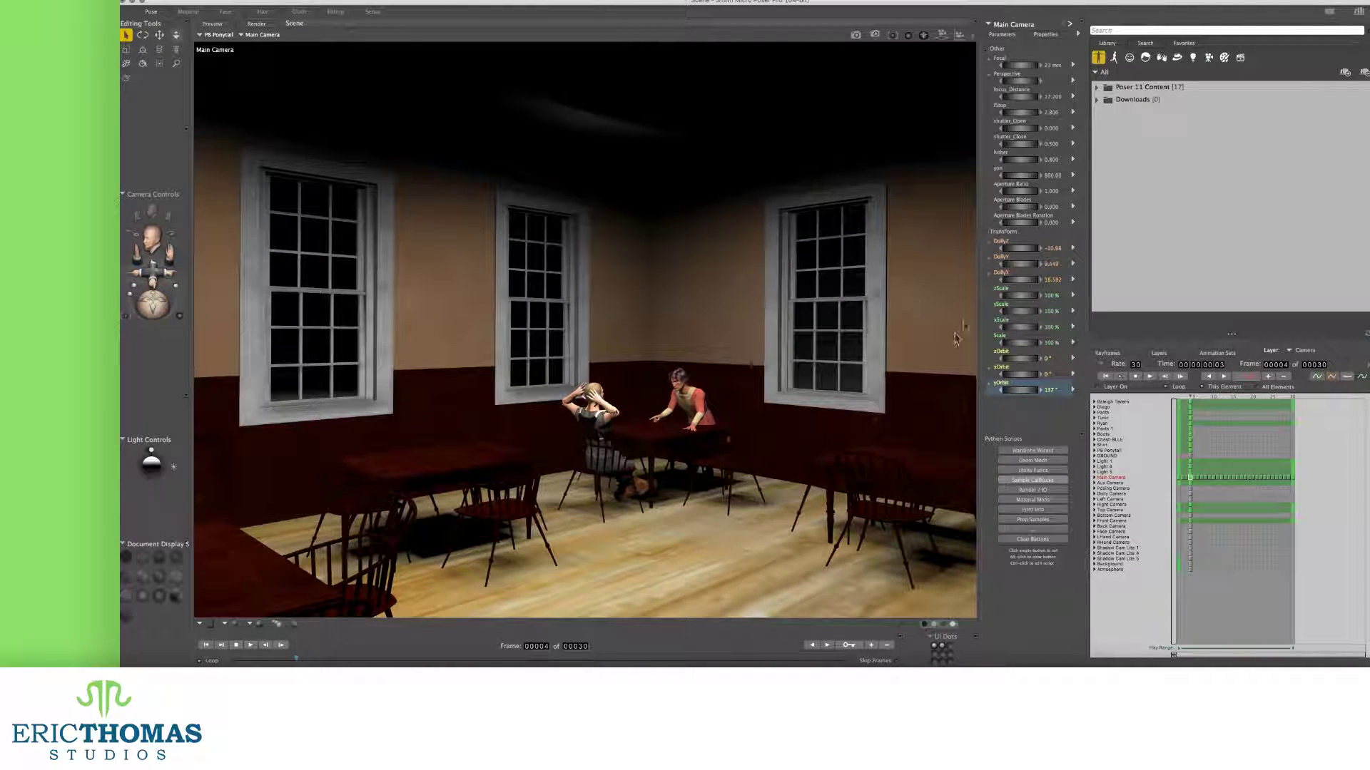
left_click(1016, 97)
mouse_move(1018, 97)
left_mouse_down()
mouse_move(1054, 97)
mouse_move(976, 96)
mouse_move(1030, 97)
mouse_move(1006, 96)
left_mouse_up()
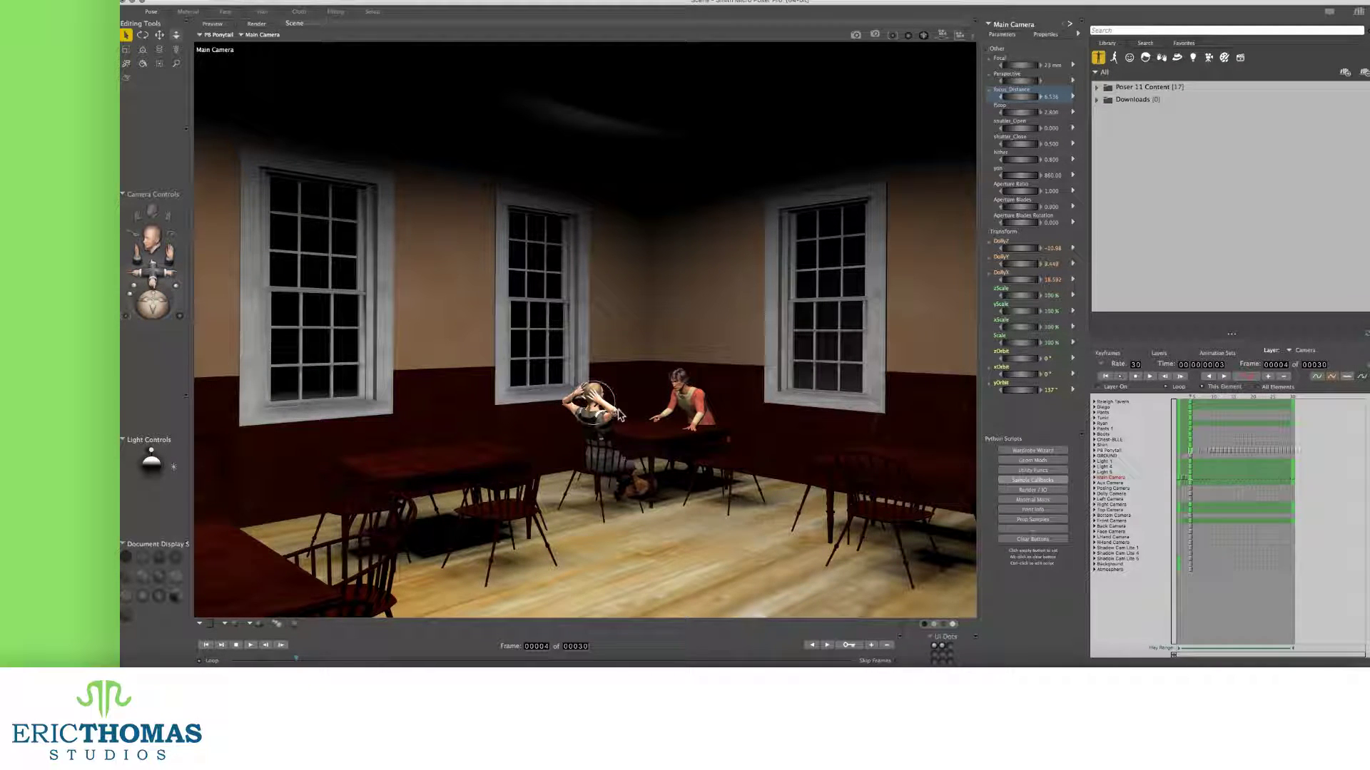
Select the body of the Ryan figure as the focus target
left_click(619, 413)
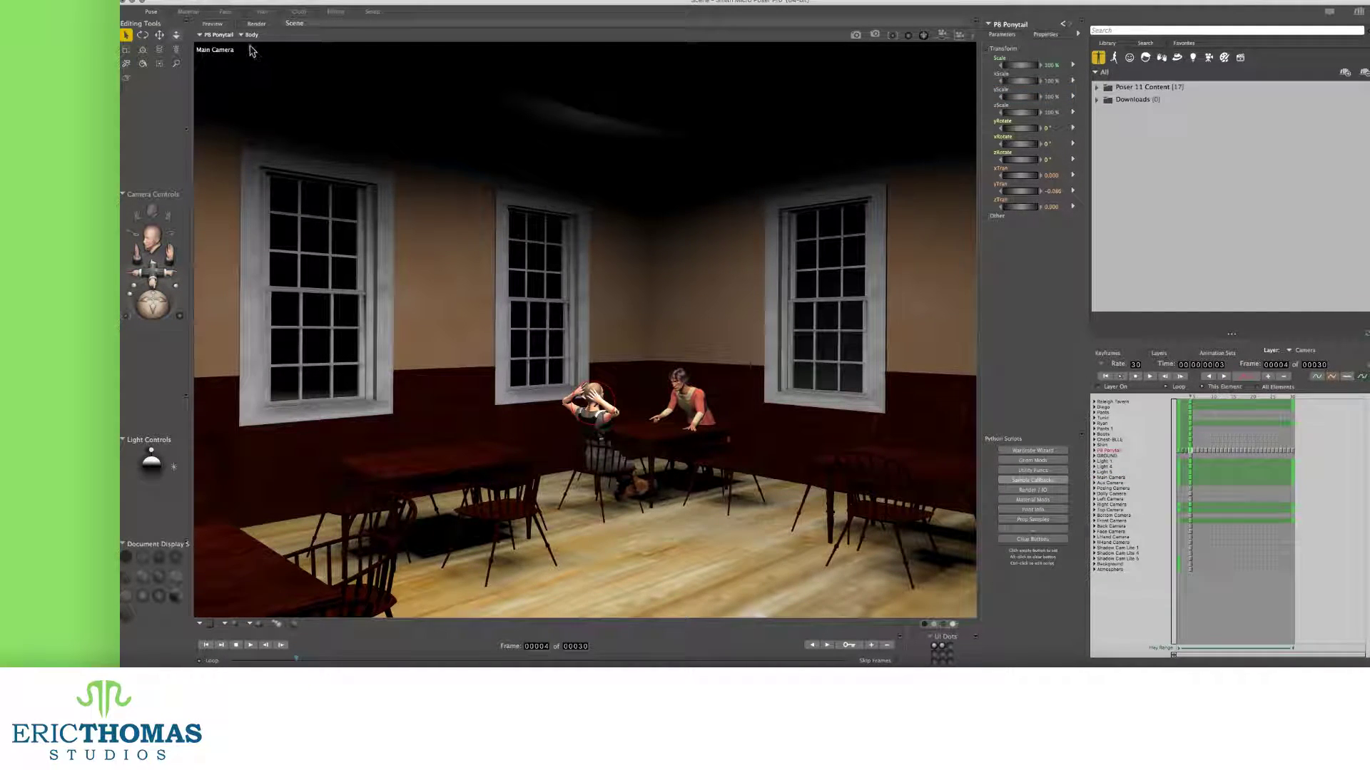
left_click(218, 34)
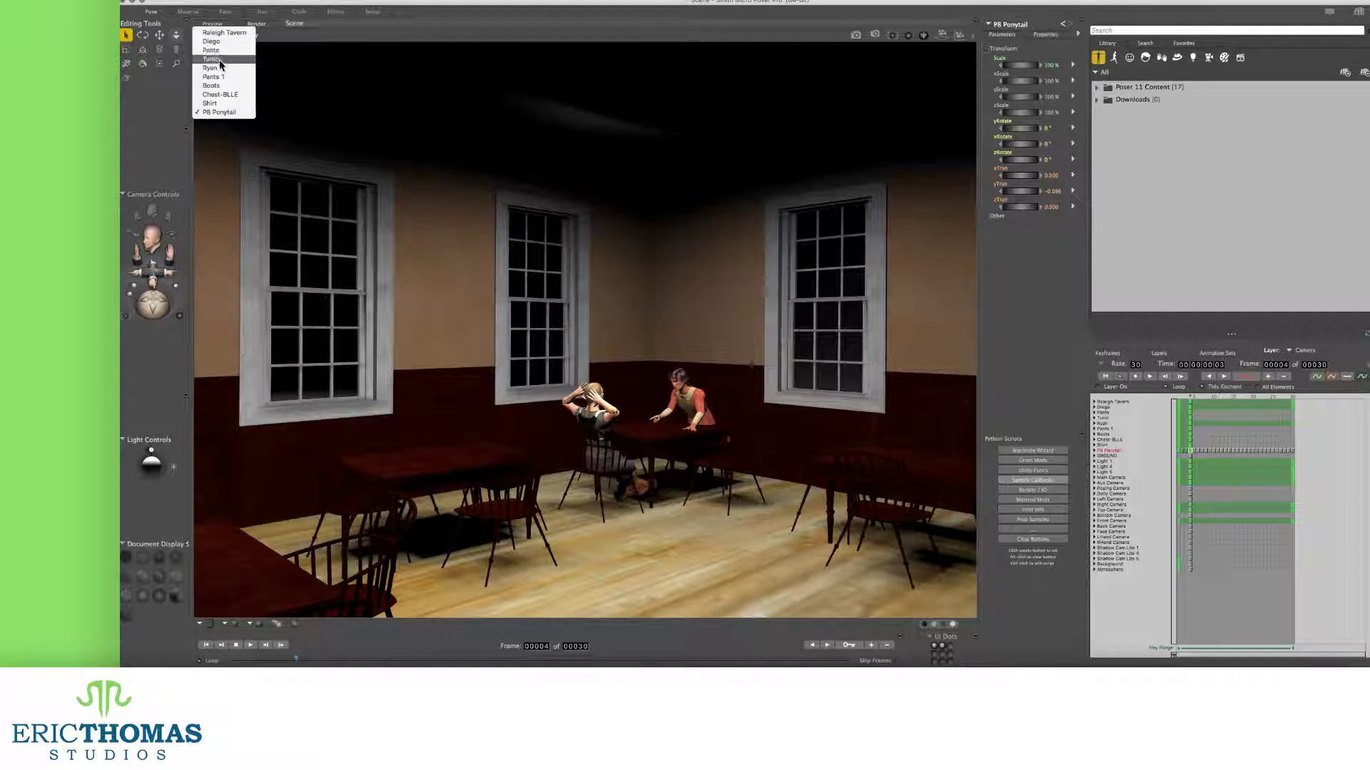
left_click(221, 69)
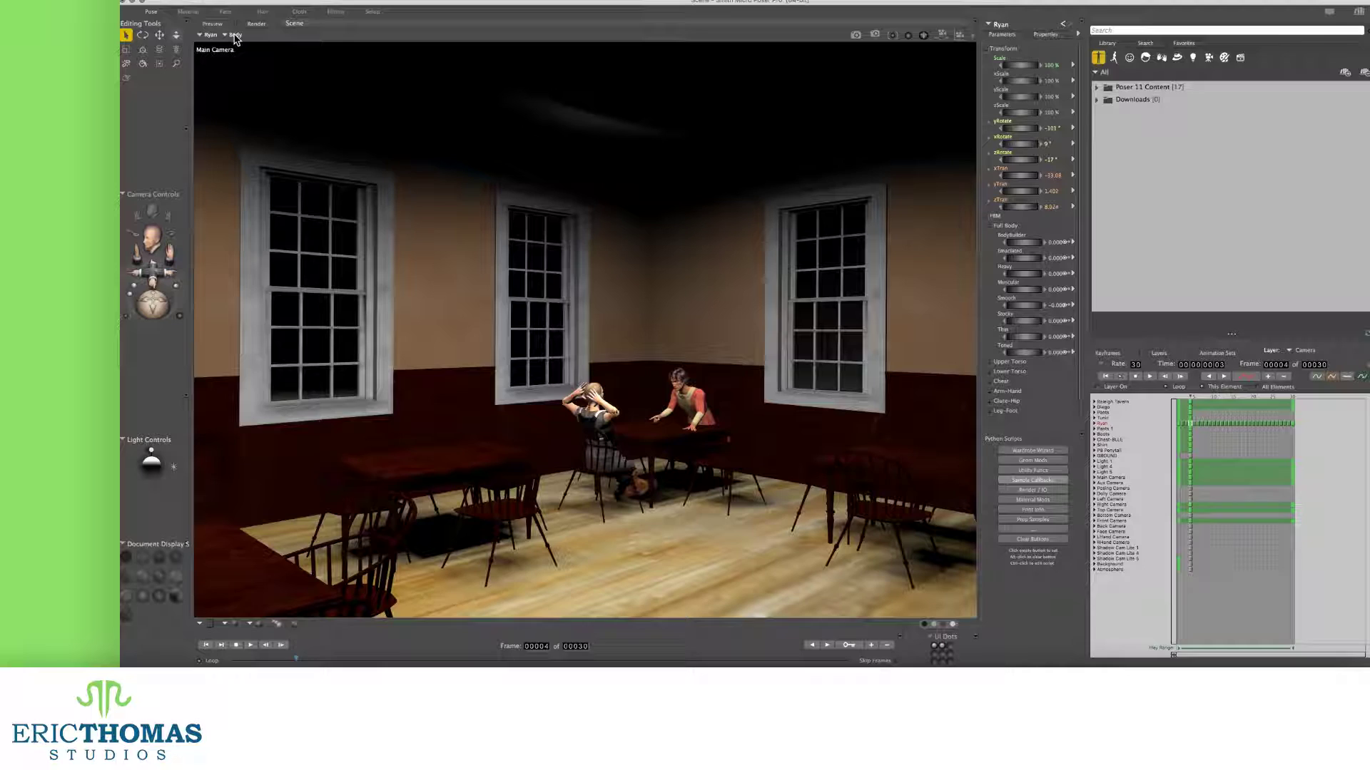
left_click(234, 35)
left_click(235, 35)
Run the Calc DoF Focal Distance Python script from the Render / IO group on the selected figure
left_click(391, 2)
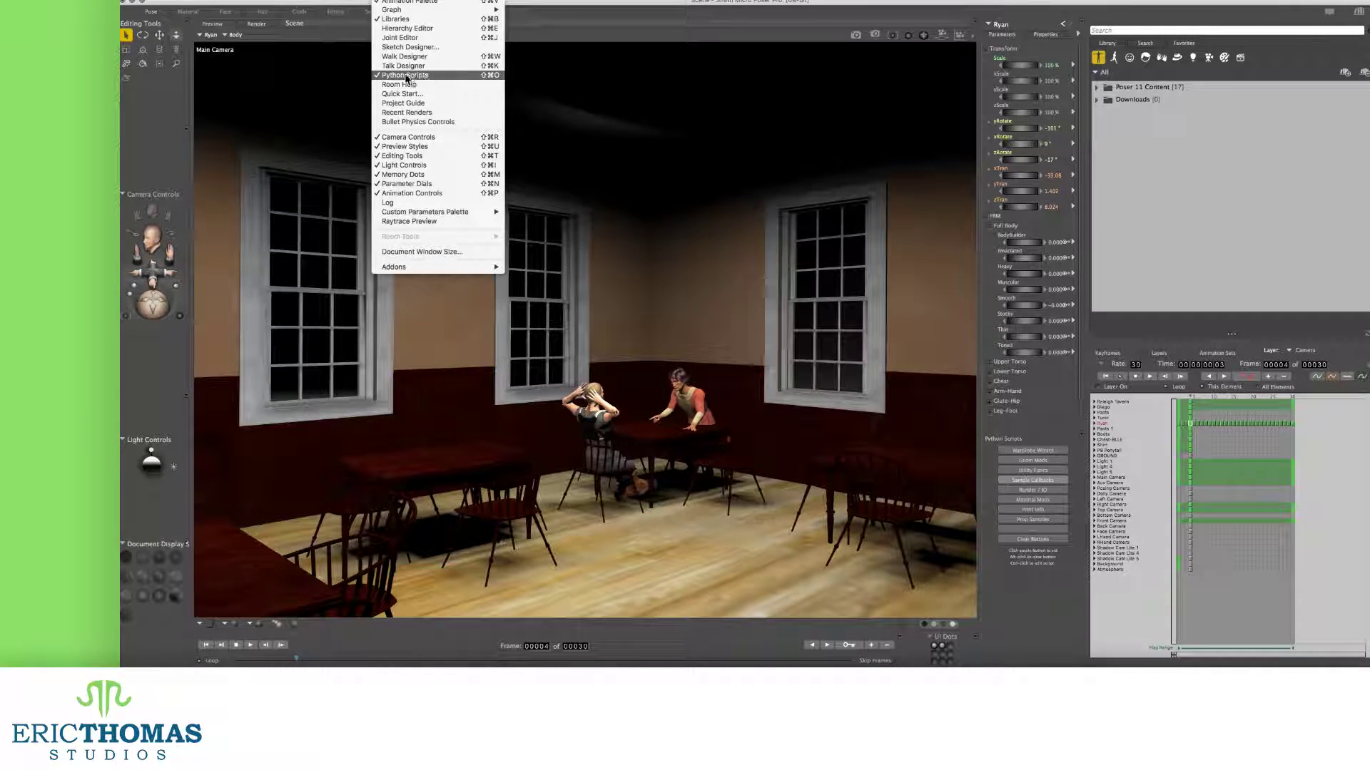
left_click(671, 179)
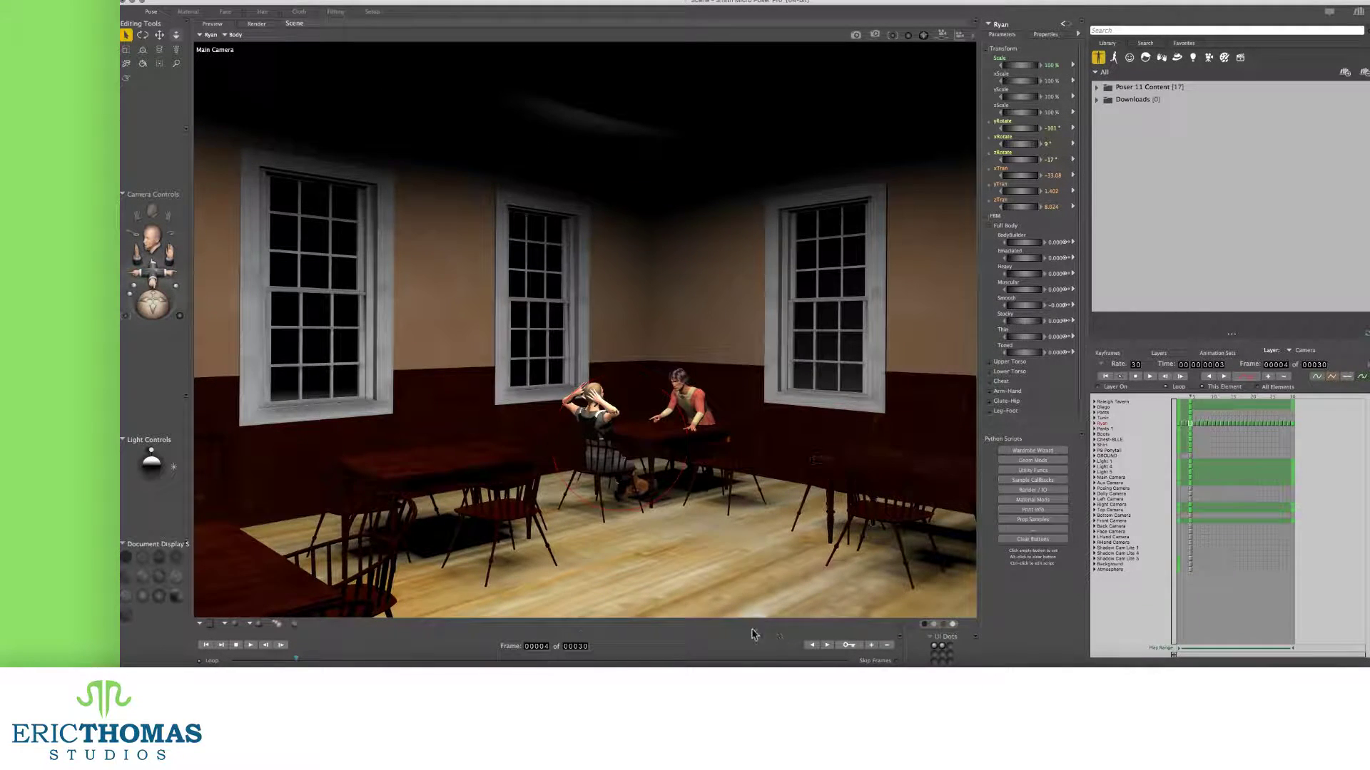
left_click(1054, 493)
left_click(1050, 489)
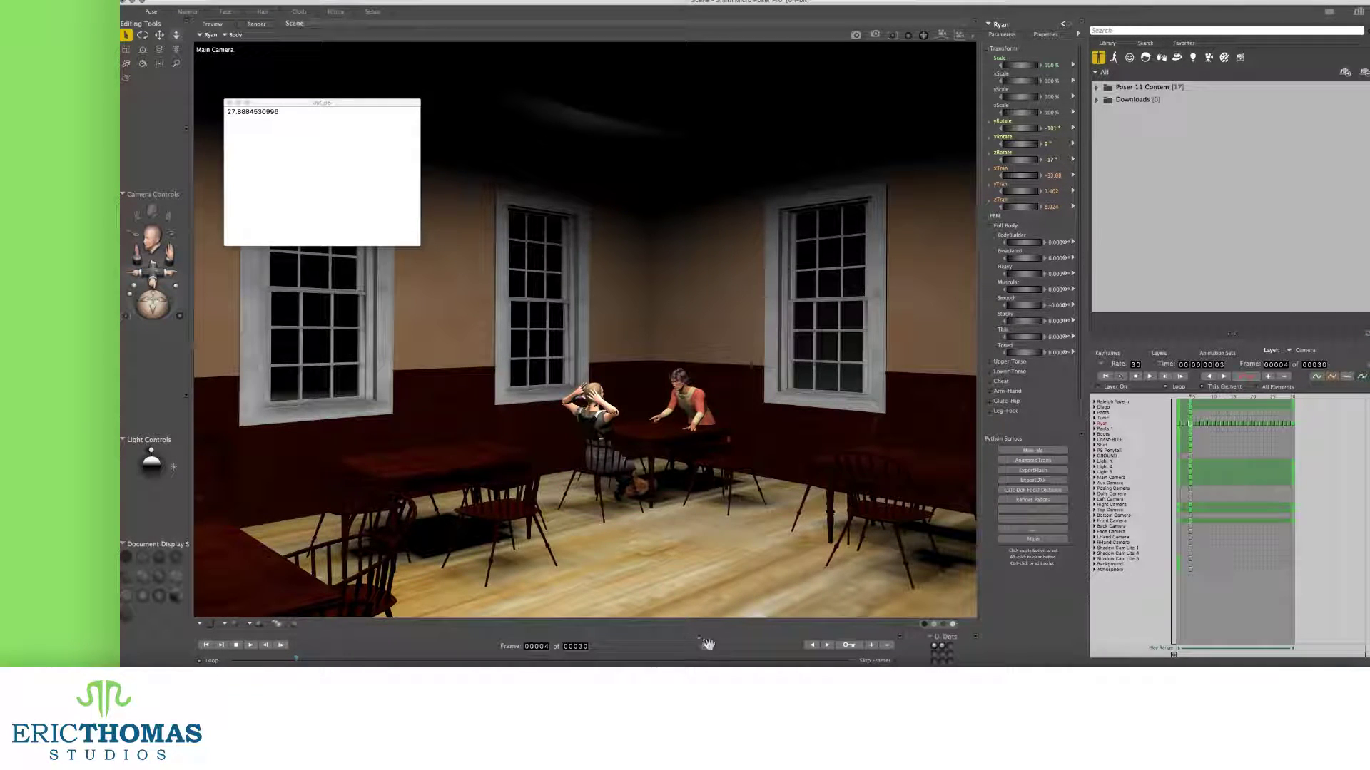
Copy the calculated focal distance from the script's output window
left_click_drag(289, 104, 245, 124)
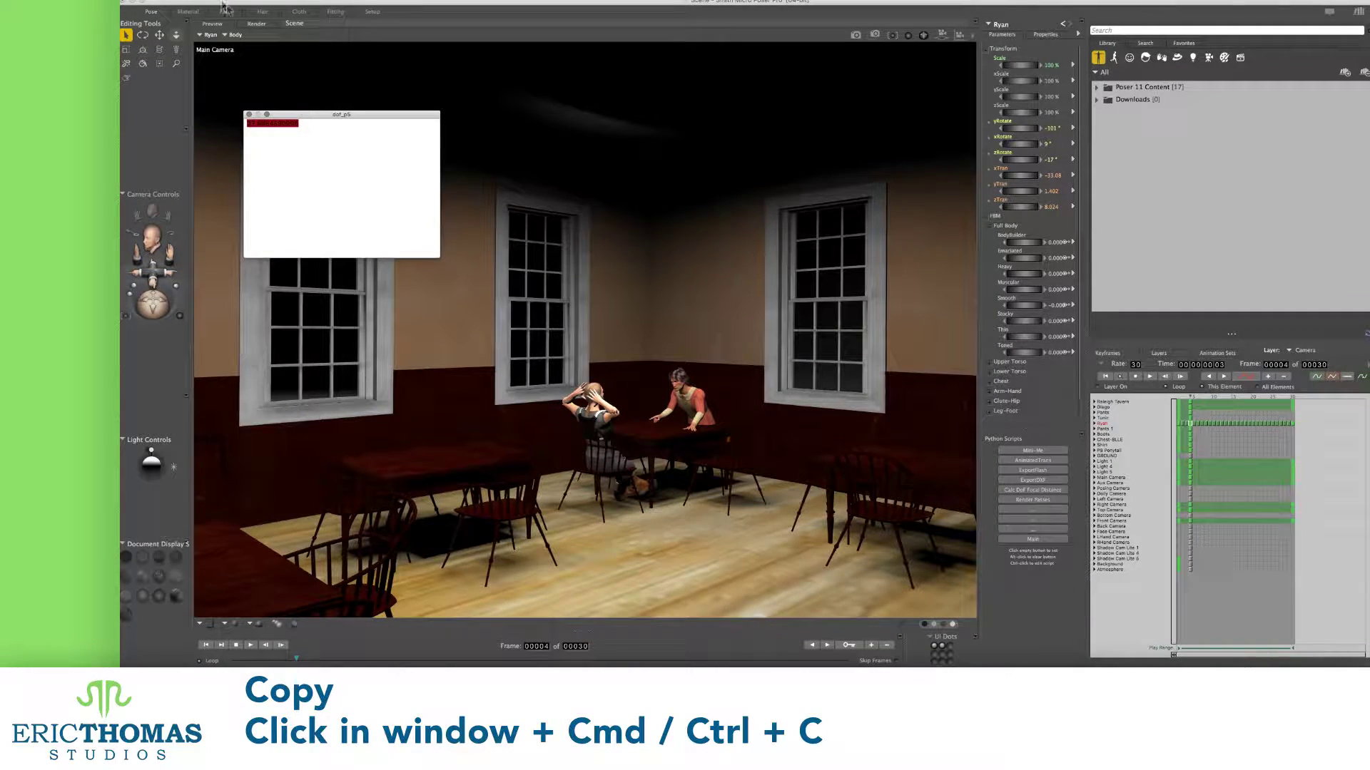
left_click(202, 1)
left_click(208, 35)
left_click(697, 611)
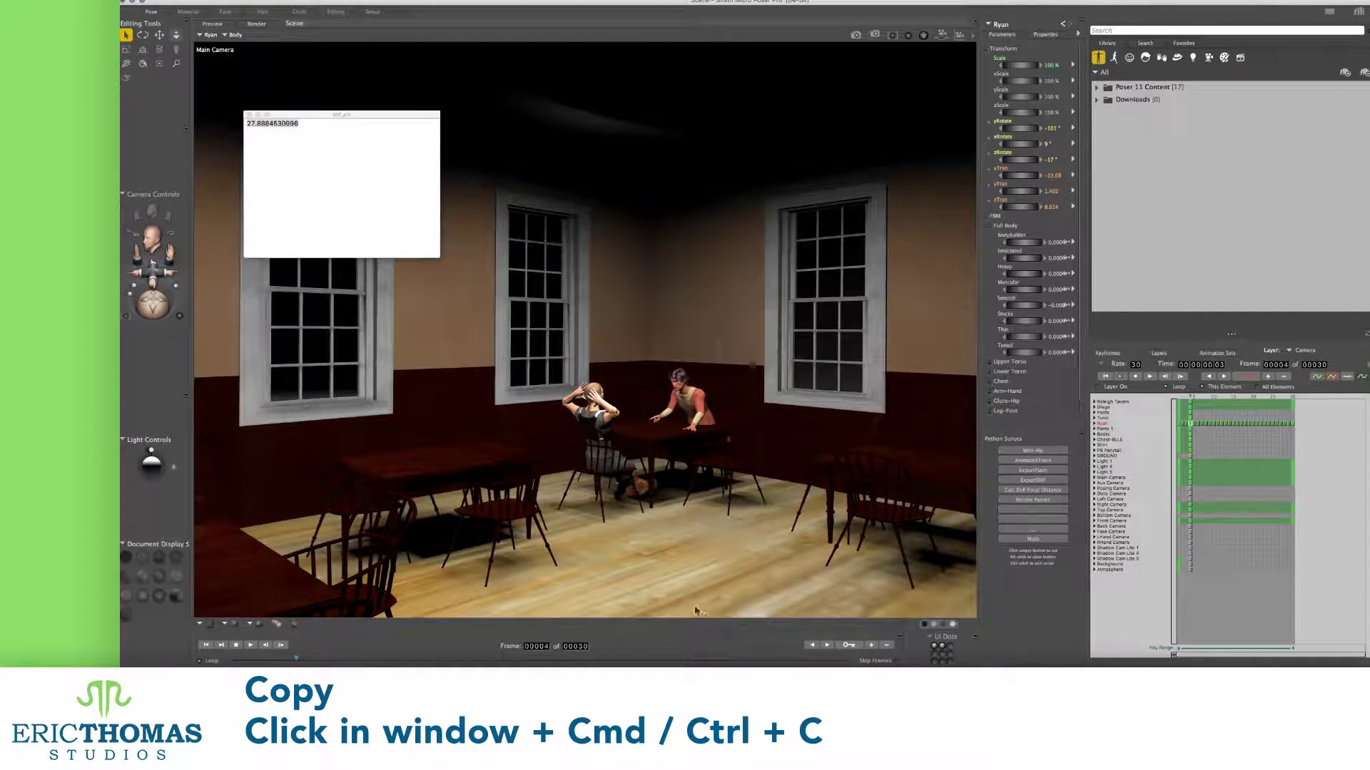
Paste the calculated value 27.8884530996 into the Main Camera's focus distance and close the script output window
left_click(230, 36)
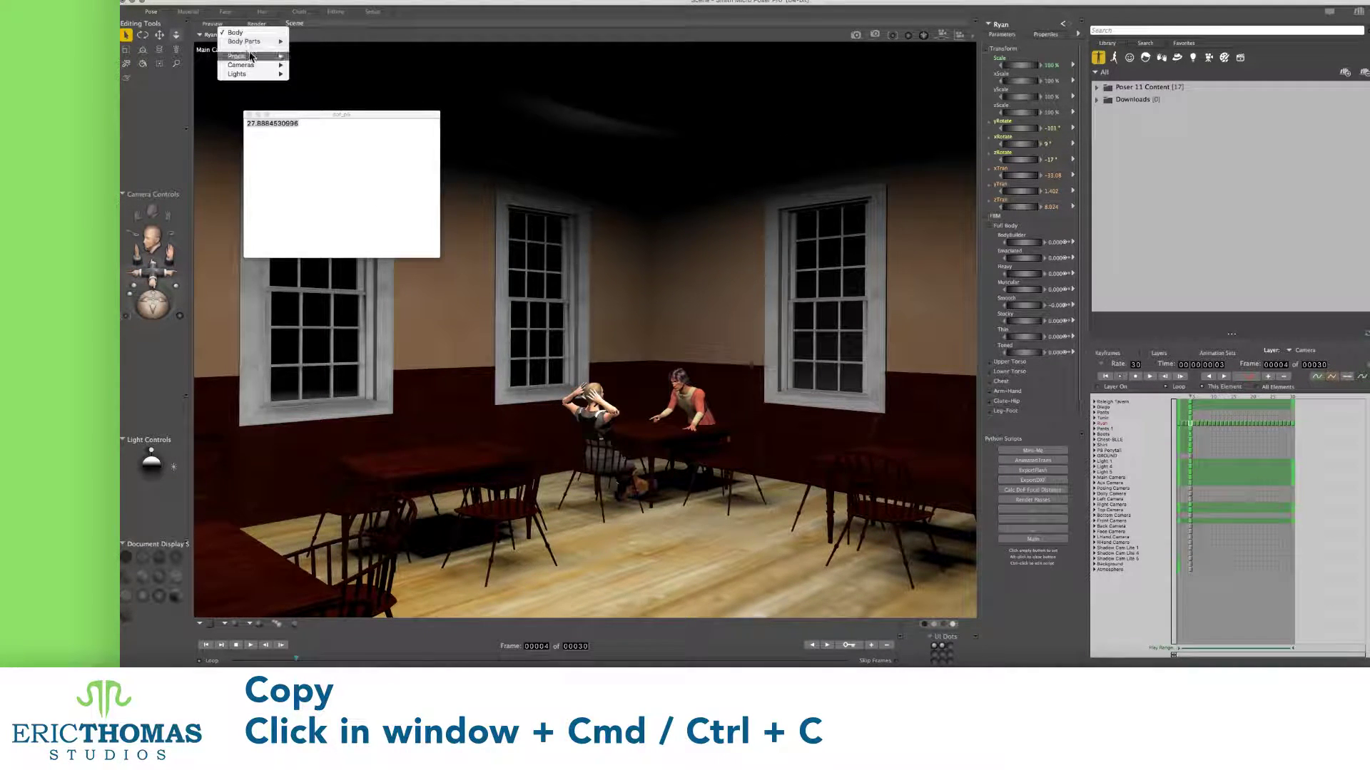
mouse_move(258, 72)
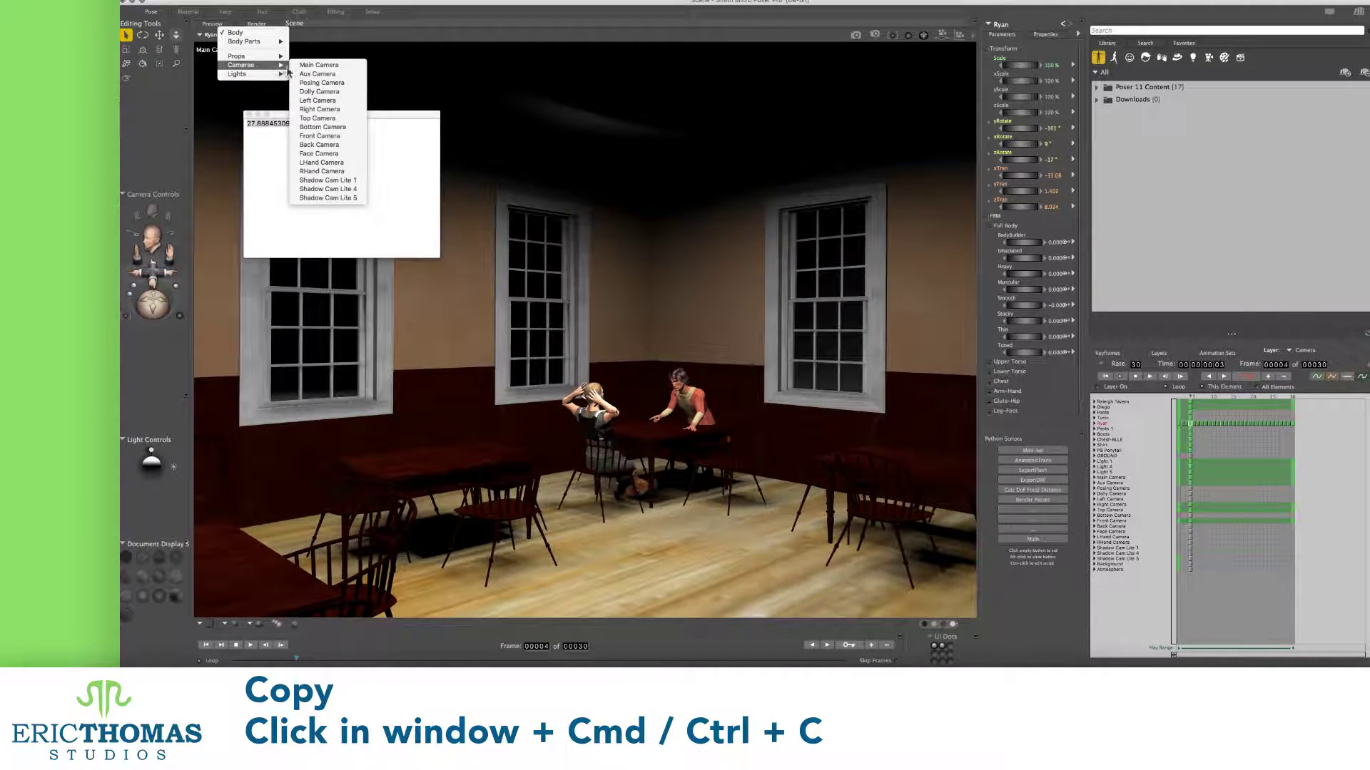
left_click(340, 72)
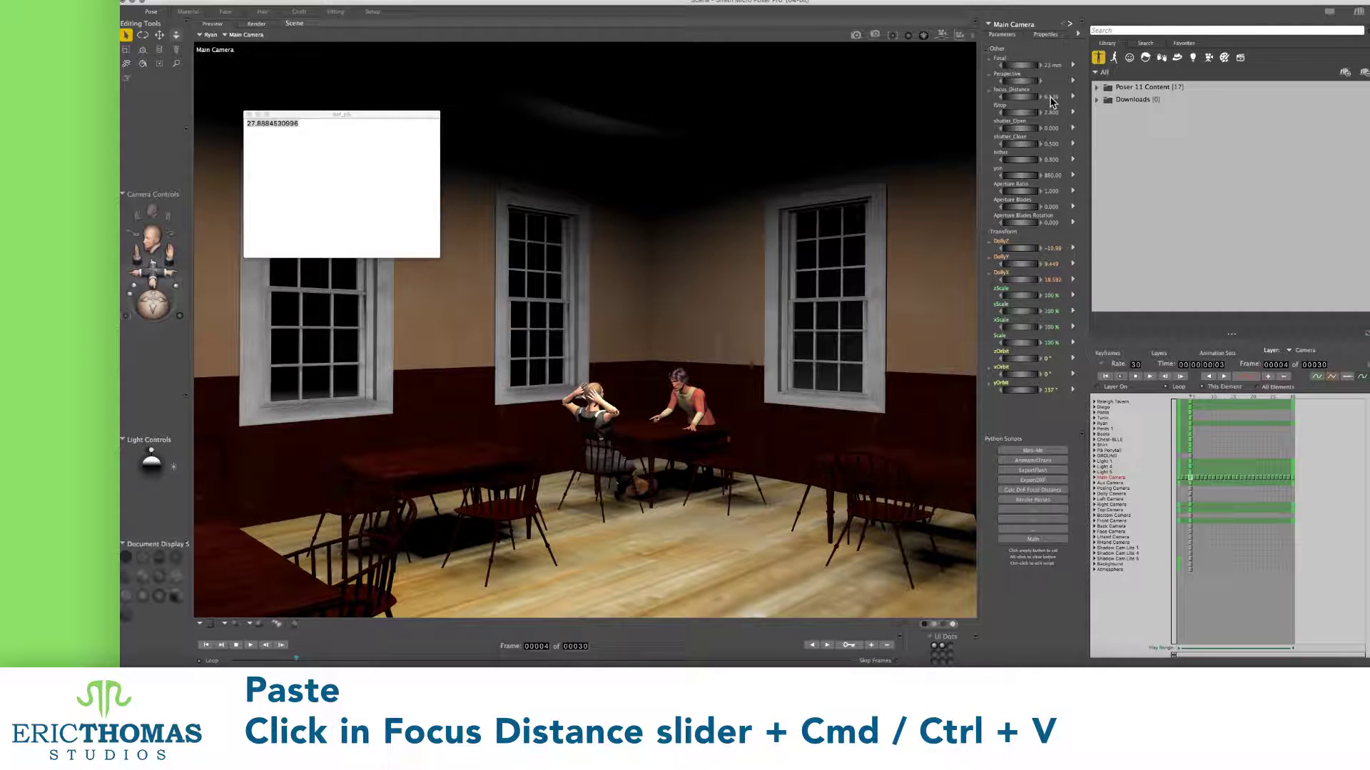
left_click(1050, 97)
key("super+v")
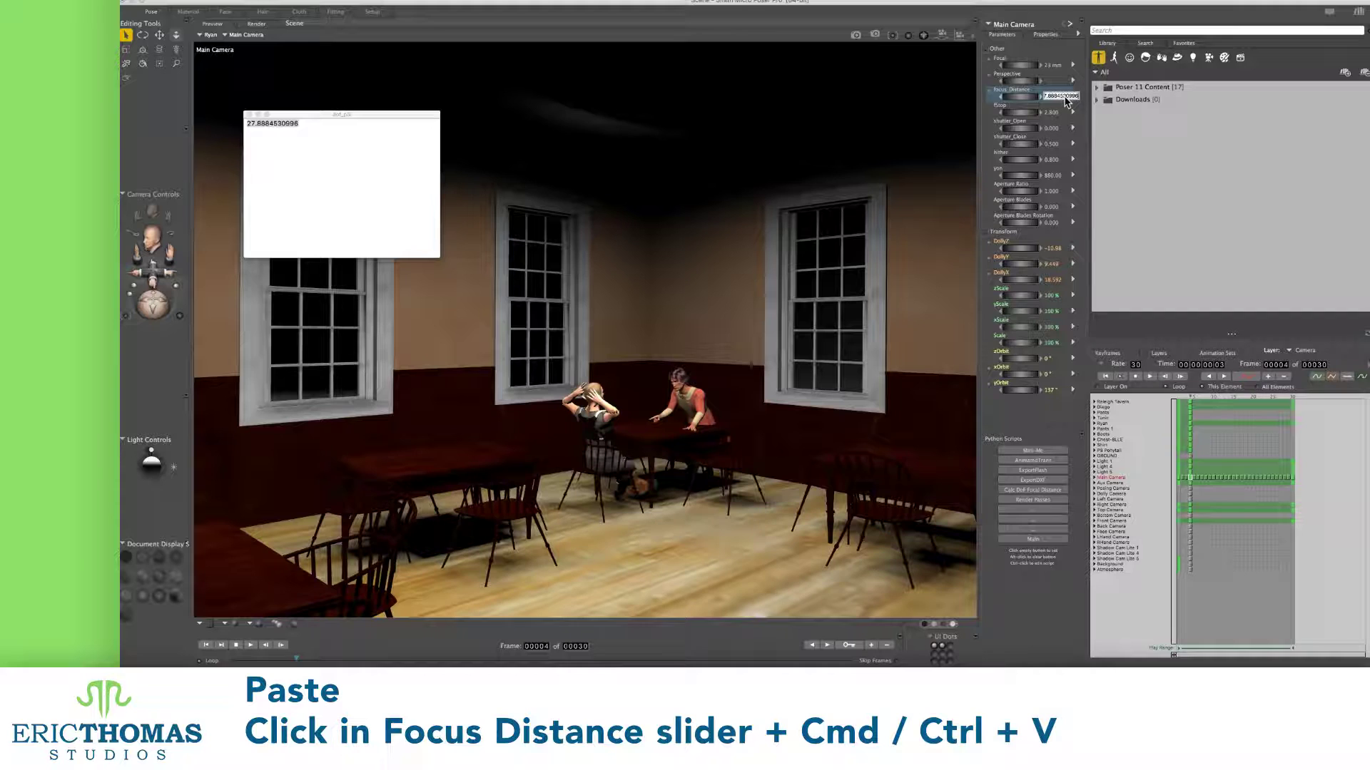
key("Return")
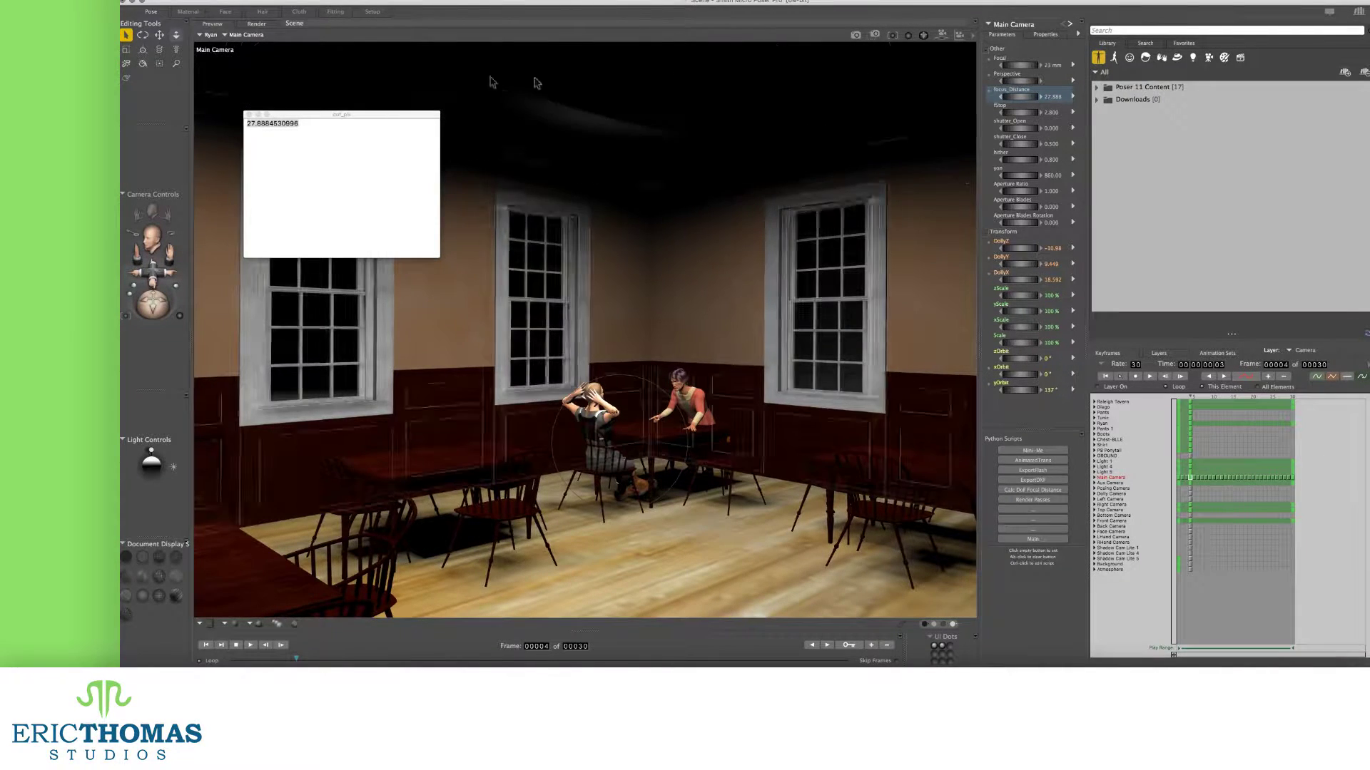
left_click(249, 114)
Lower the Main Camera's fStop to about 1.47
left_click(998, 107)
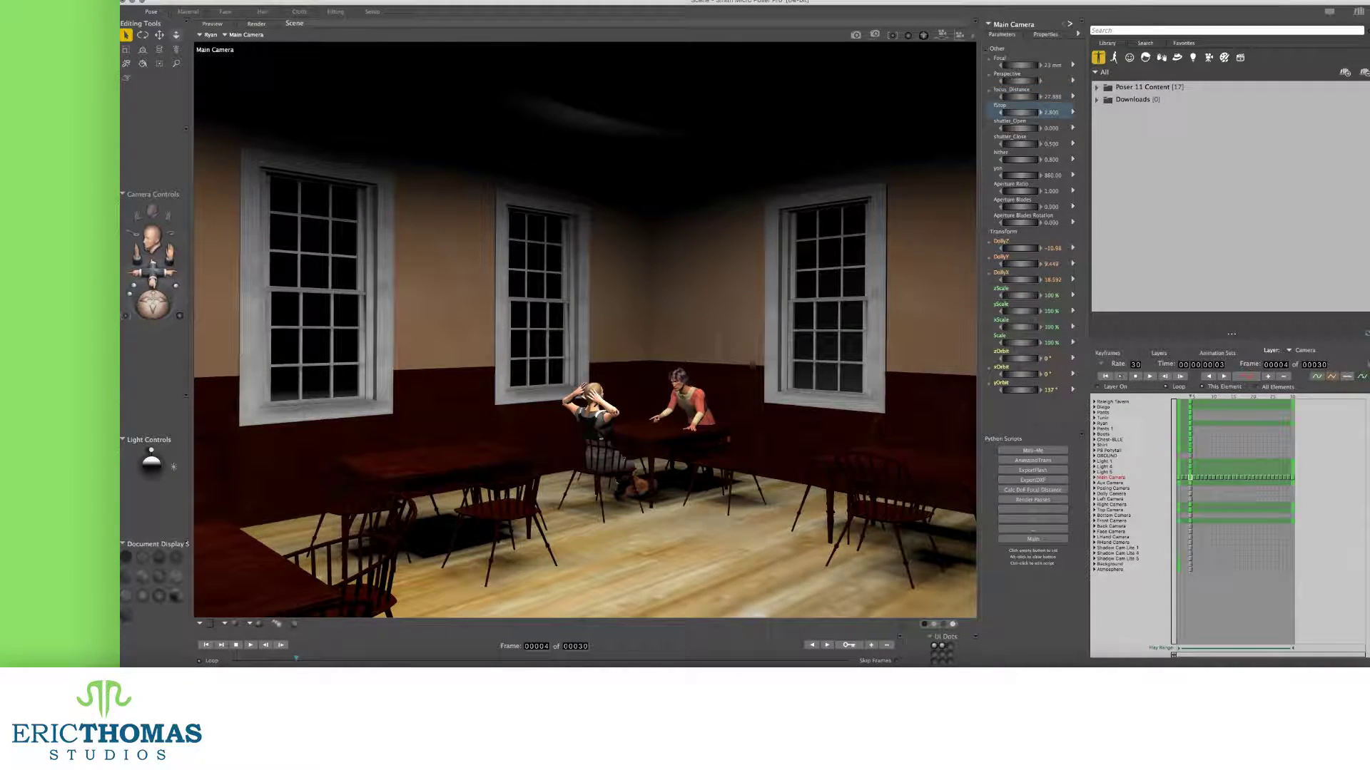
mouse_move(1020, 112)
left_mouse_down()
mouse_move(1004, 112)
mouse_move(1035, 112)
left_mouse_up()
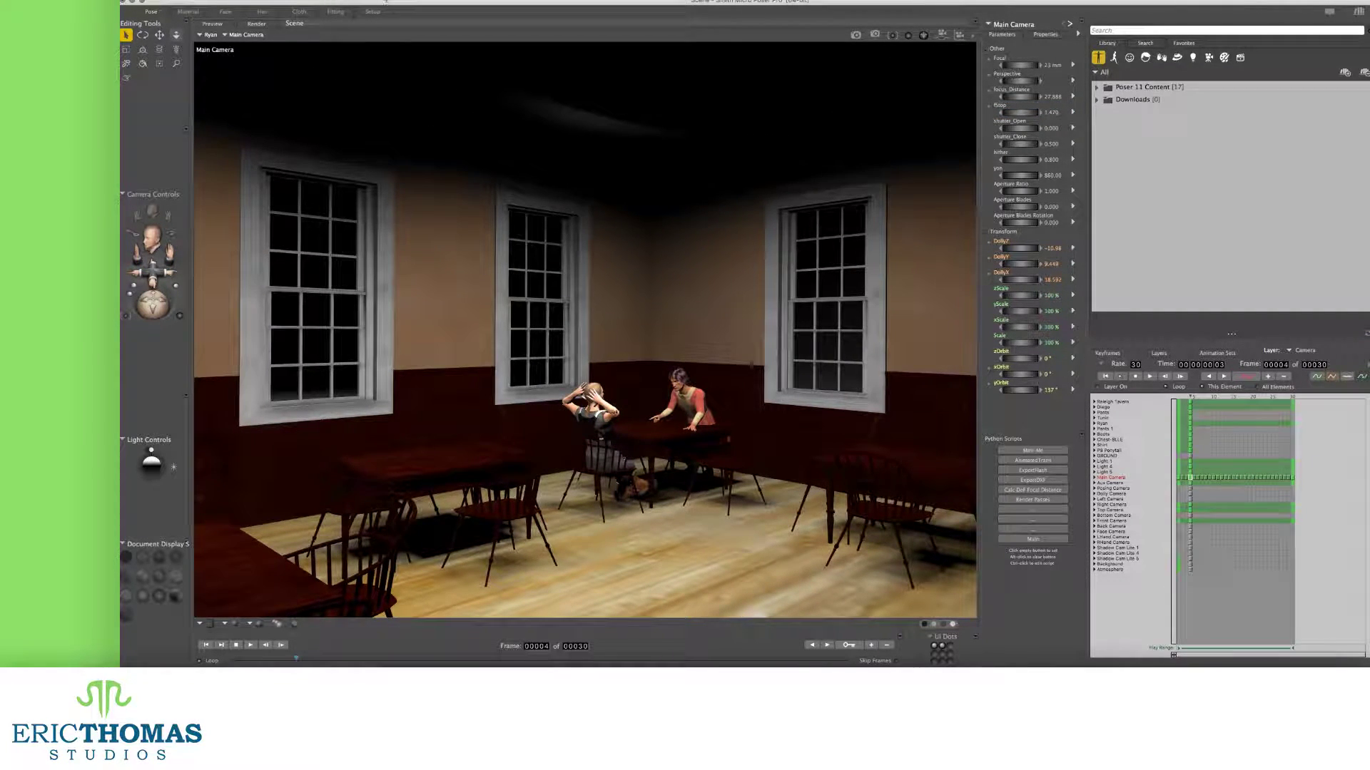
Open the render settings and adjust the pixel samples for the FireFly renderer
left_click(318, 0)
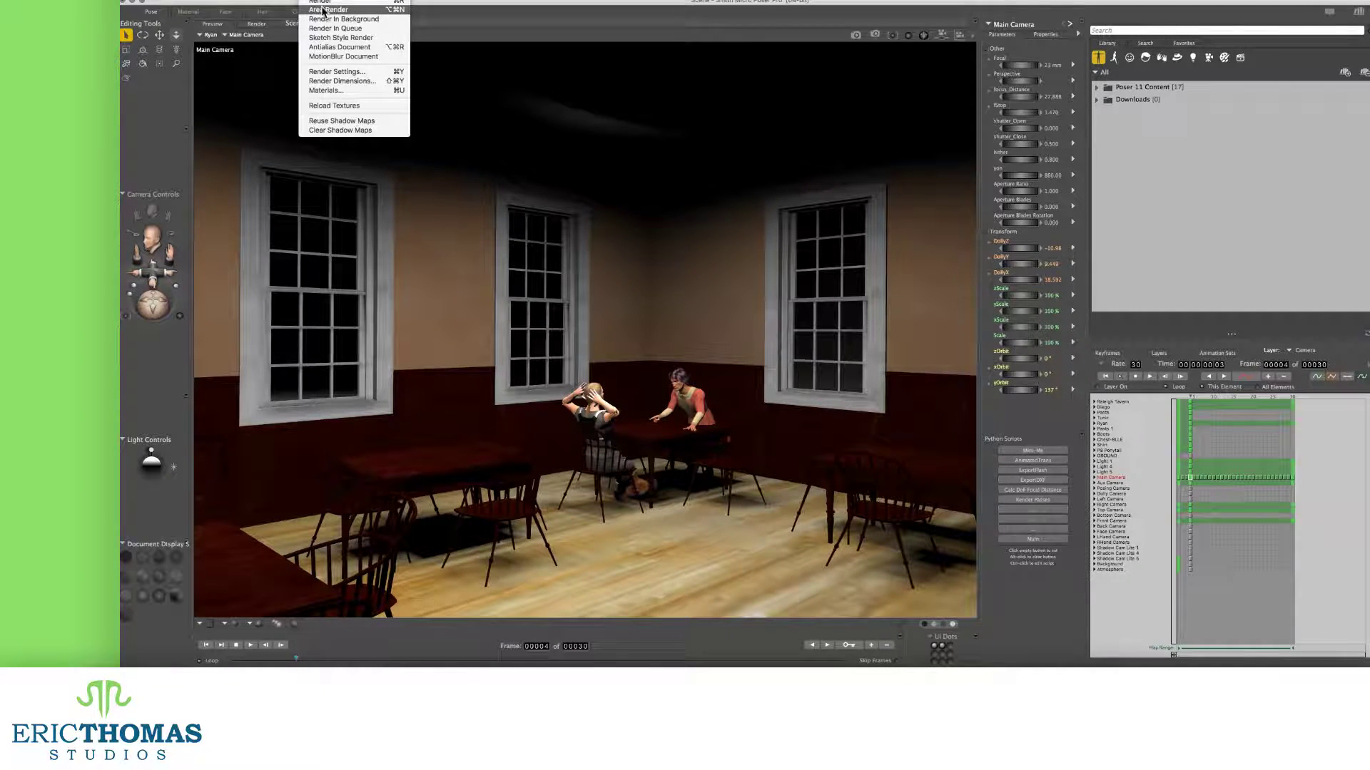
left_click(382, 72)
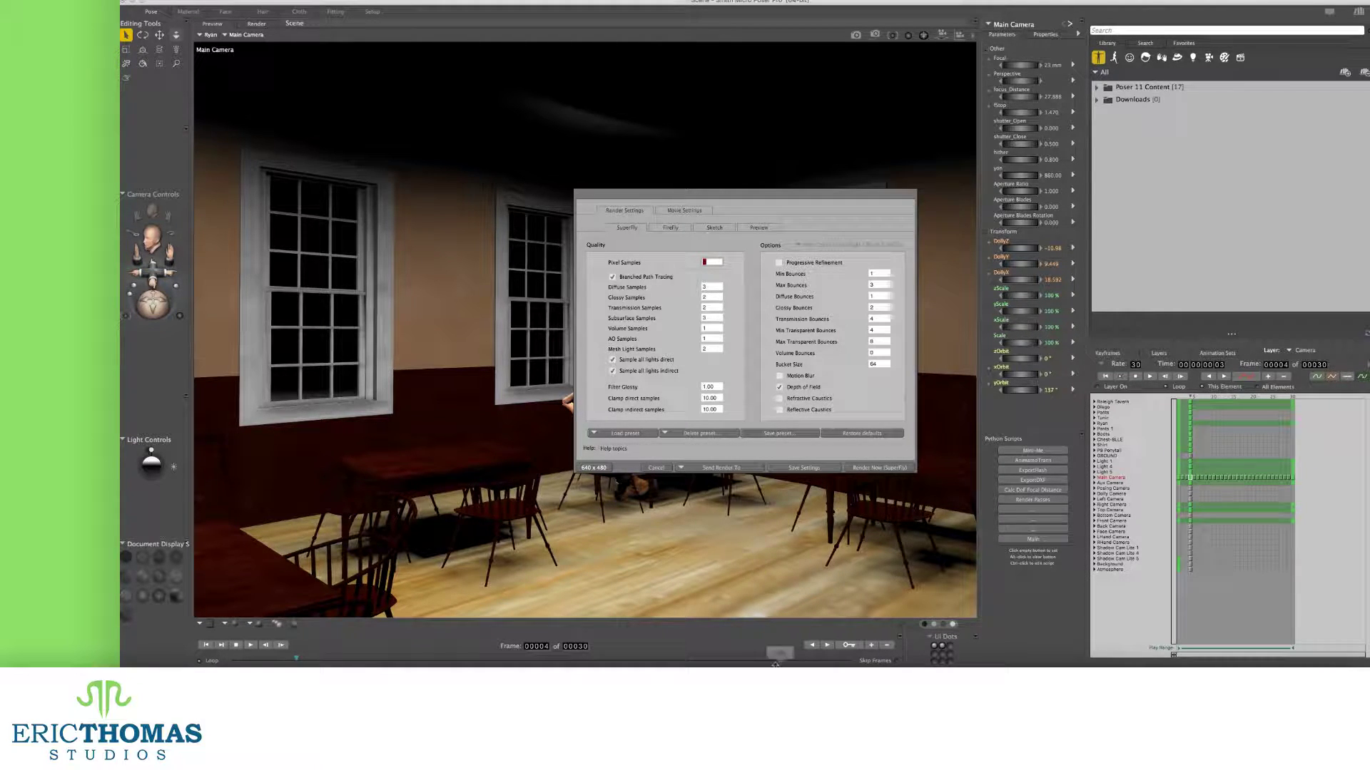
left_click(672, 227)
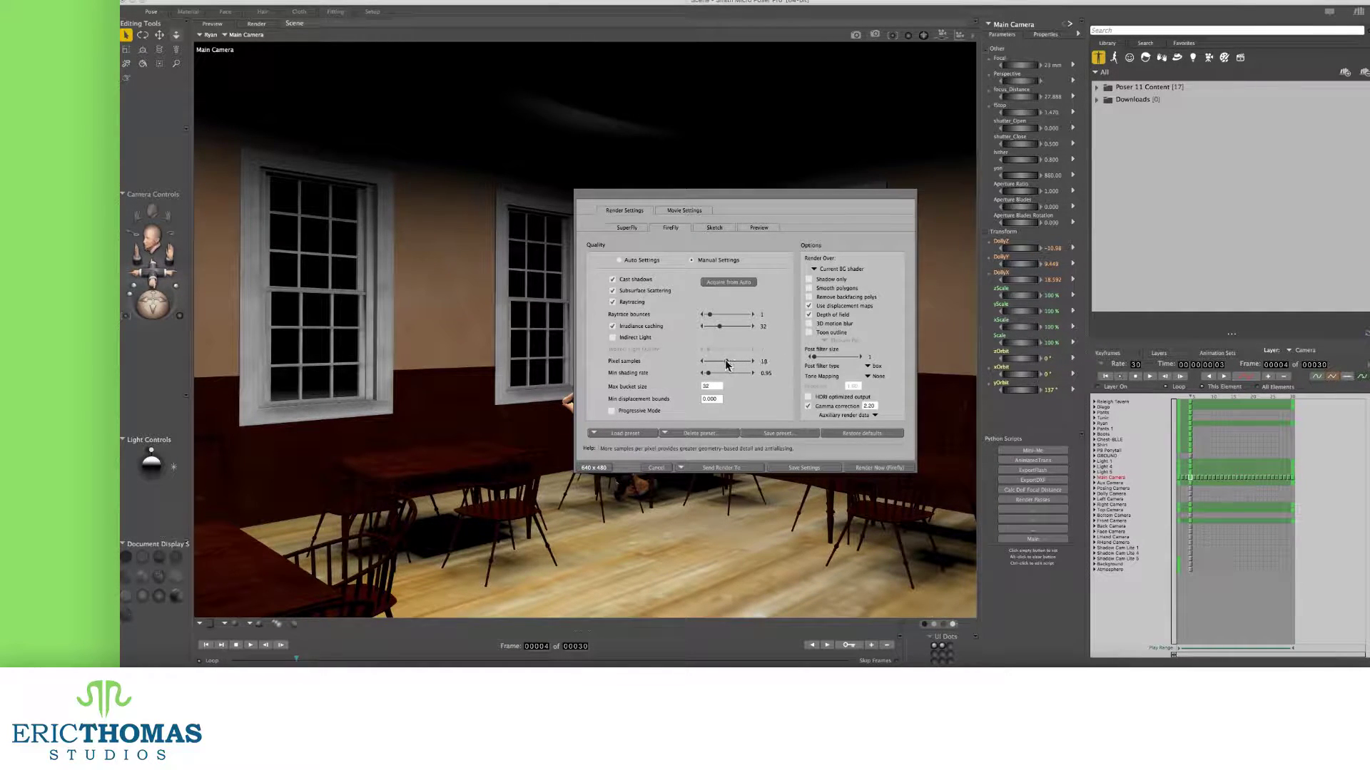
left_click_drag(725, 360, 722, 361)
Set the SuperFly diffuse, glossy and transmission samples to 4 and the subsurface samples to 6
left_click(640, 226)
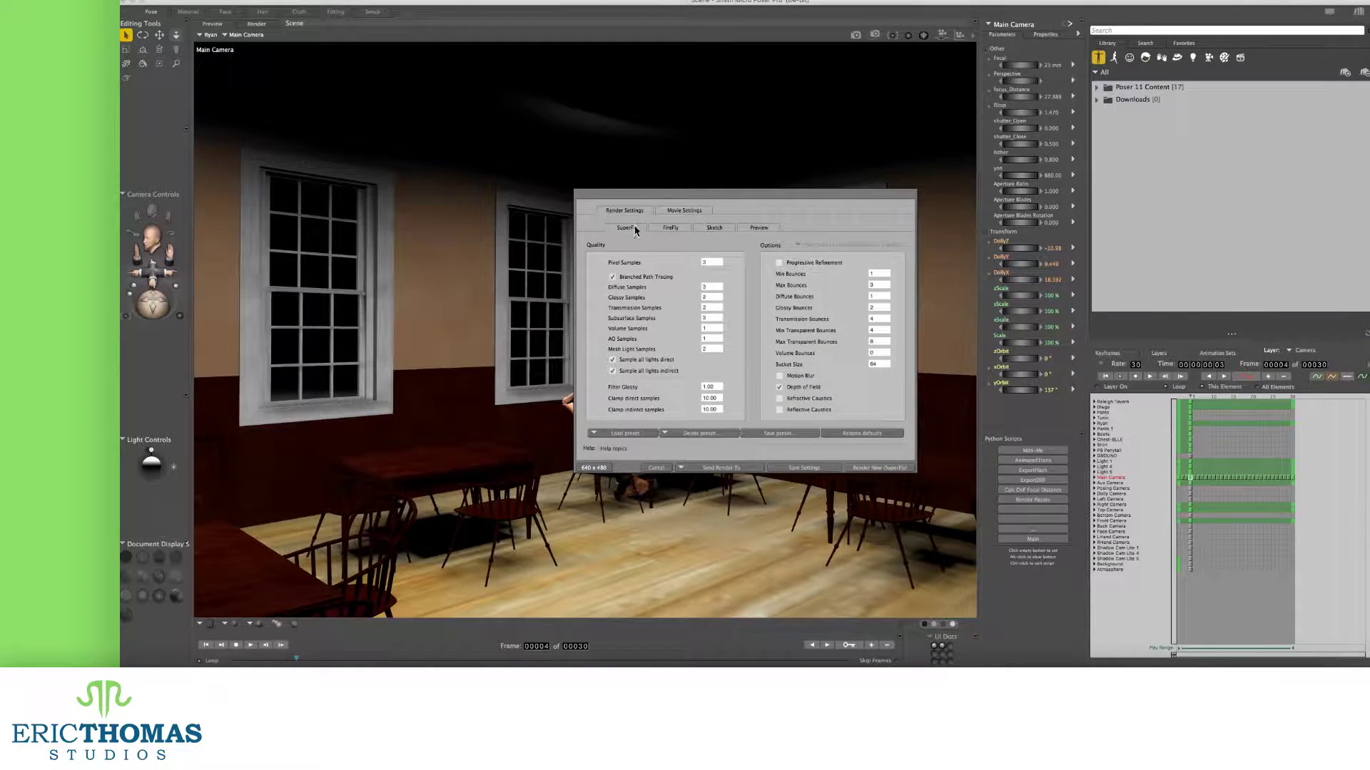
left_click(703, 286)
type("4")
left_click(702, 297)
type("4")
left_click(703, 307)
type("4")
left_click(705, 318)
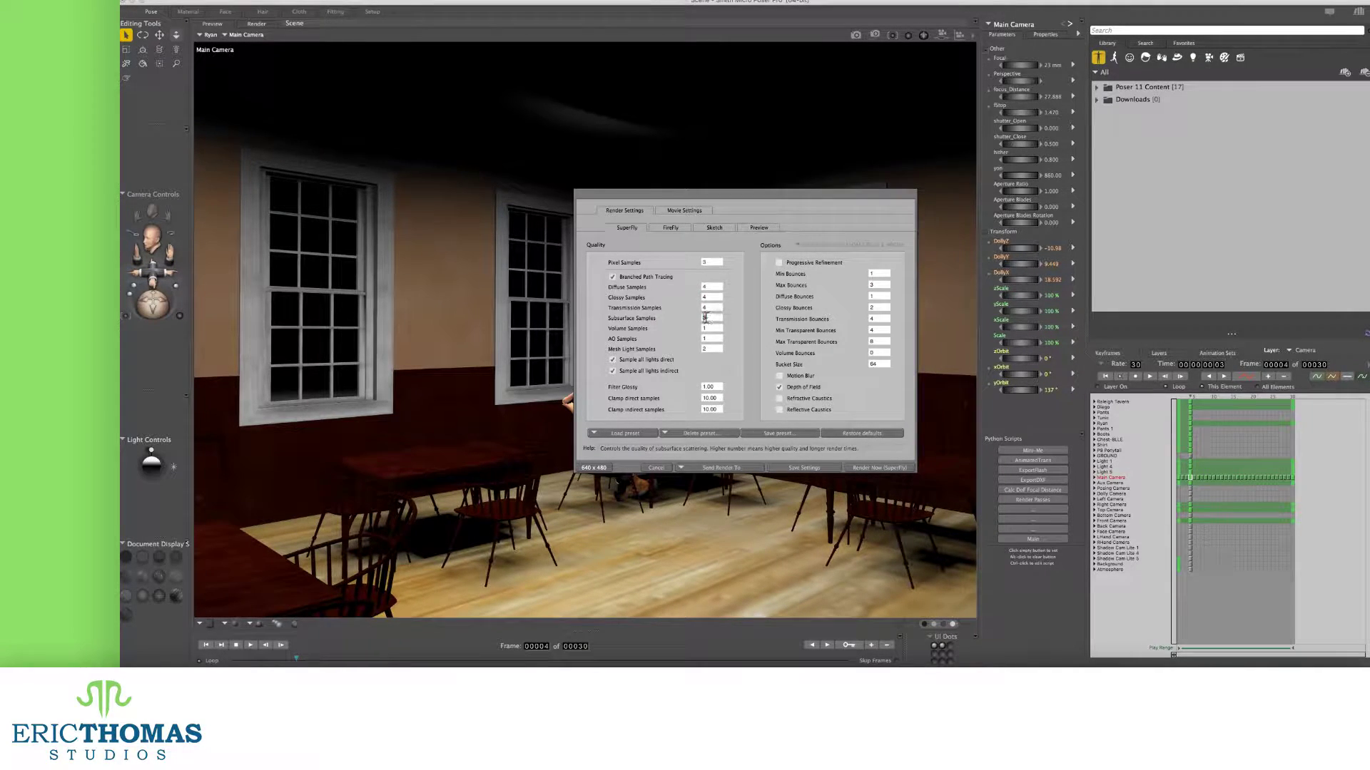
type("6")
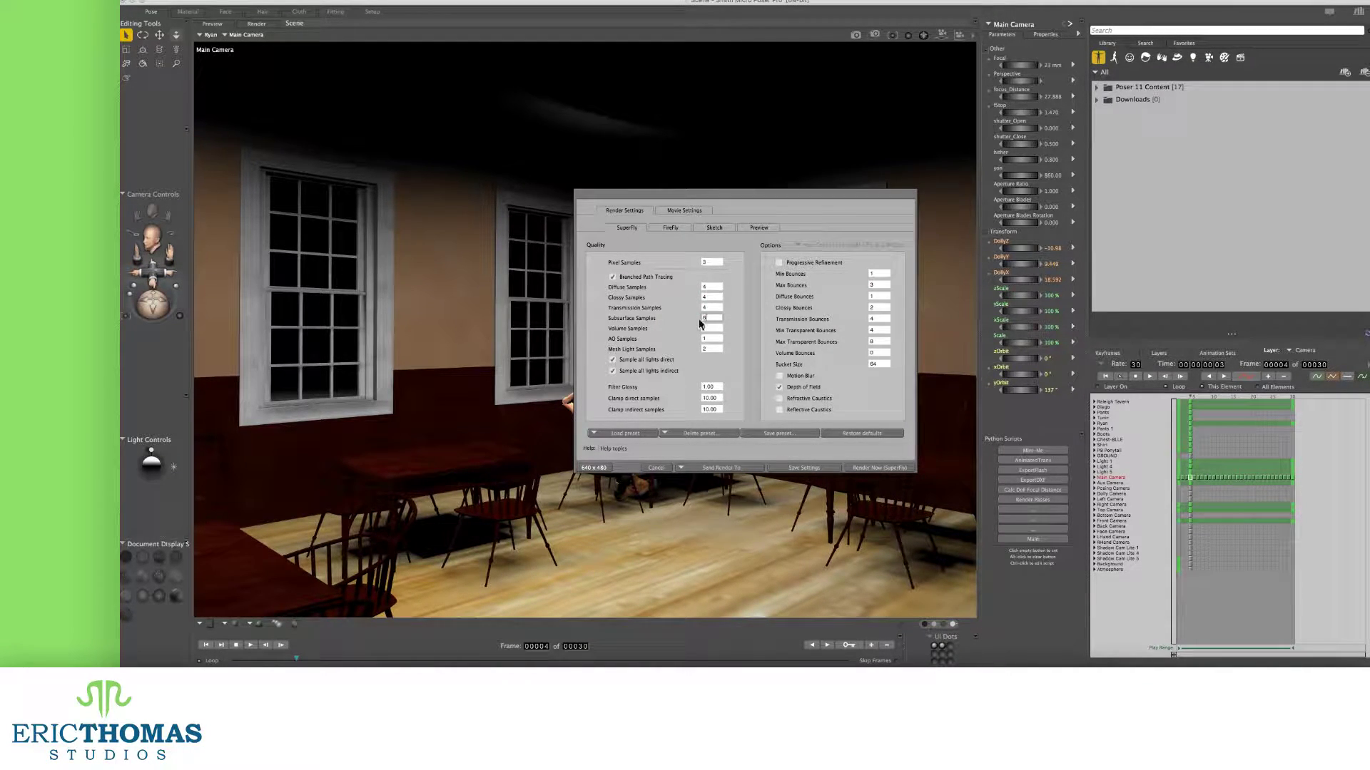
Set the SuperFly volume and AO samples to 2 and the mesh light samples to 4
left_click(703, 329)
type("2")
left_click(702, 339)
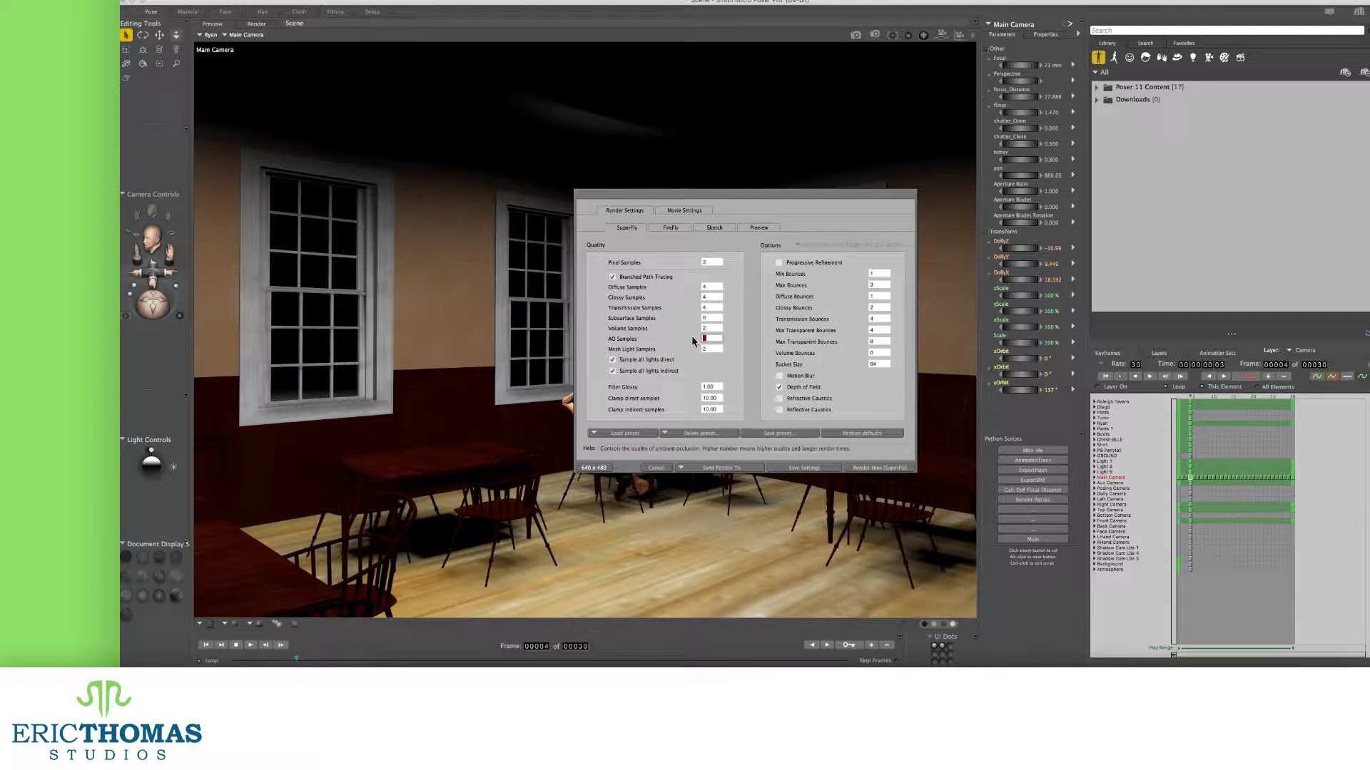
type("2")
left_click(704, 348)
type("4")
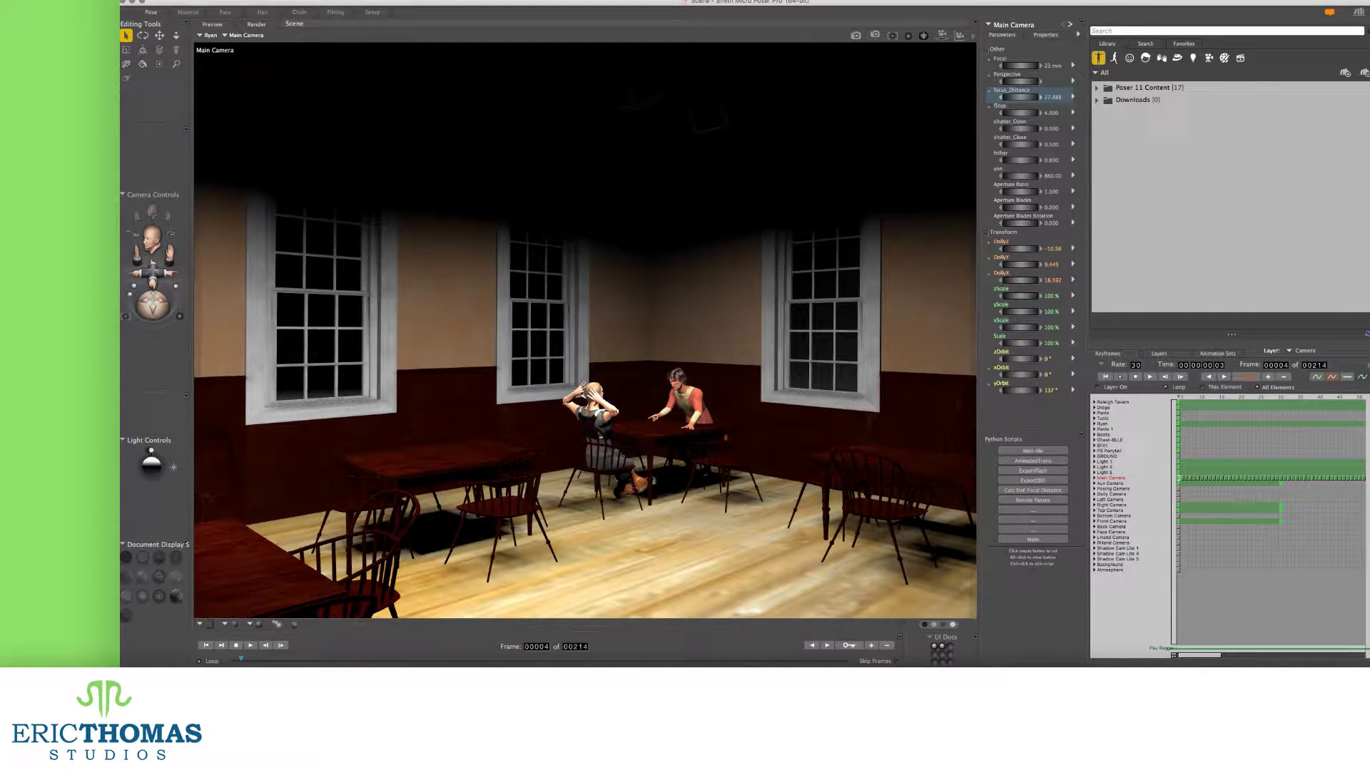
Reduce the Main Camera's focus distance to move the focal point closer to the camera
mouse_move(1021, 97)
left_mouse_down()
mouse_move(997, 97)
mouse_move(1038, 97)
left_mouse_up()
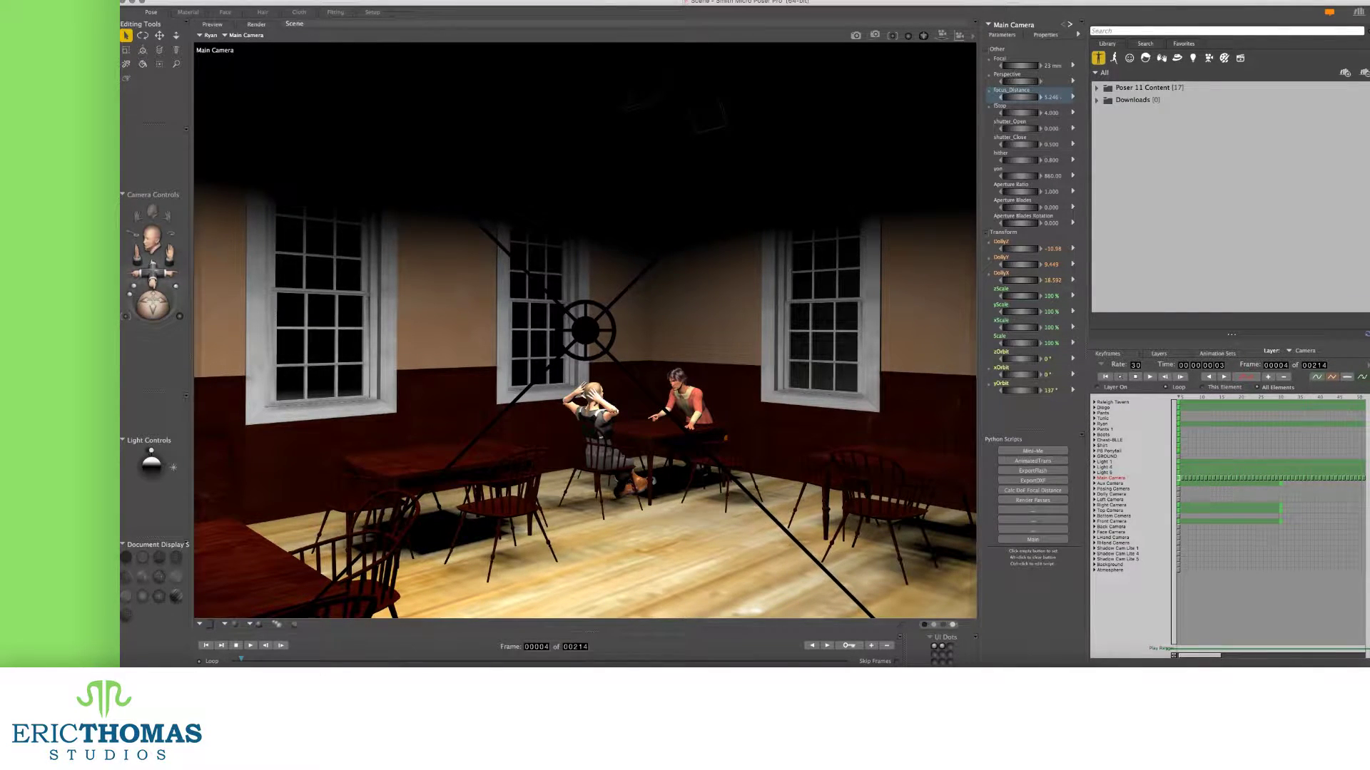